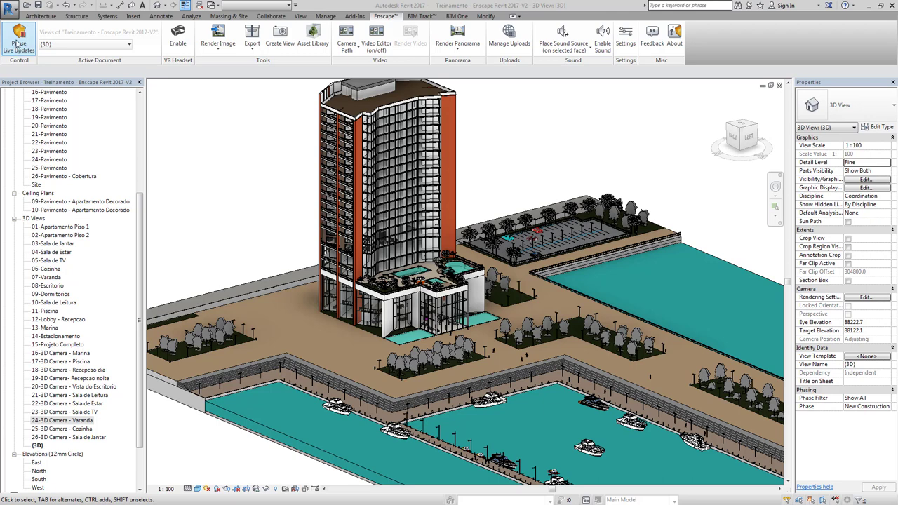
# - Browse Enscape's list of views, then select the 24-3D Camera - Varanda view
pyautogui.click(127, 48)
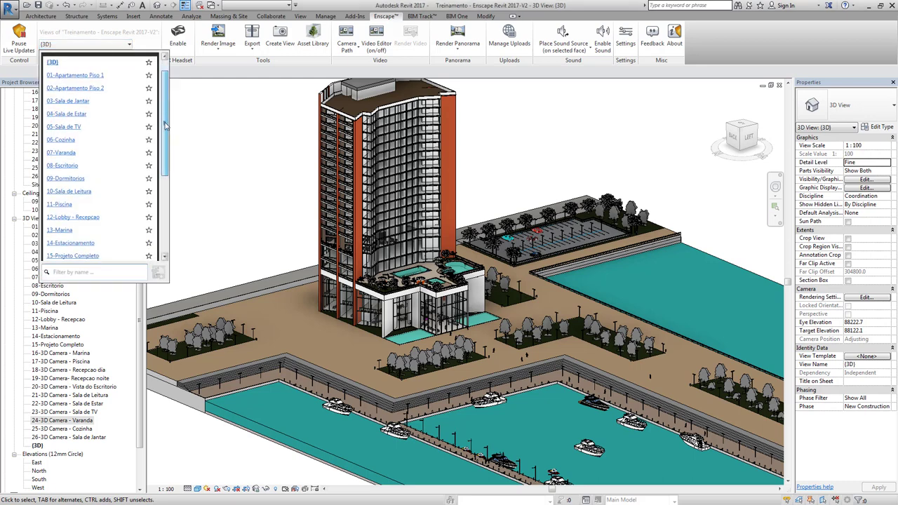
pyautogui.scroll(-5, 166, 125)
pyautogui.scroll(5, 174, 113)
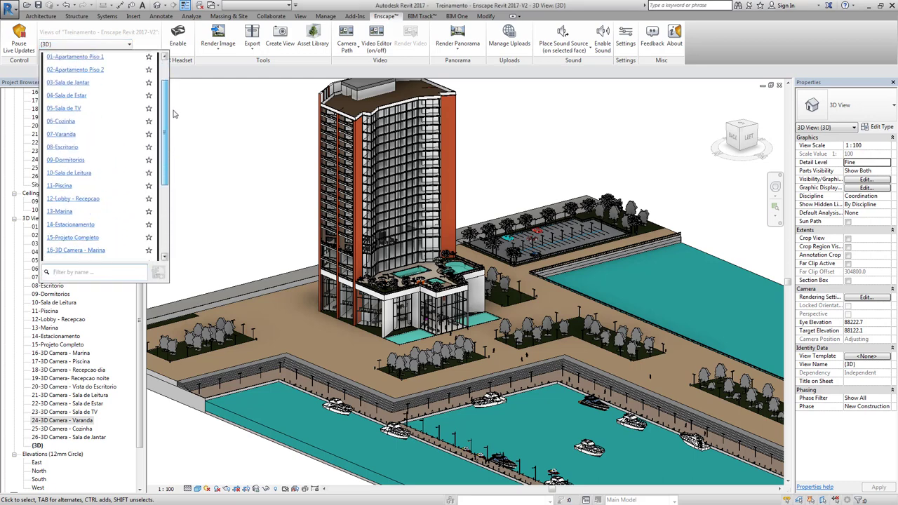
pyautogui.scroll(3, 175, 109)
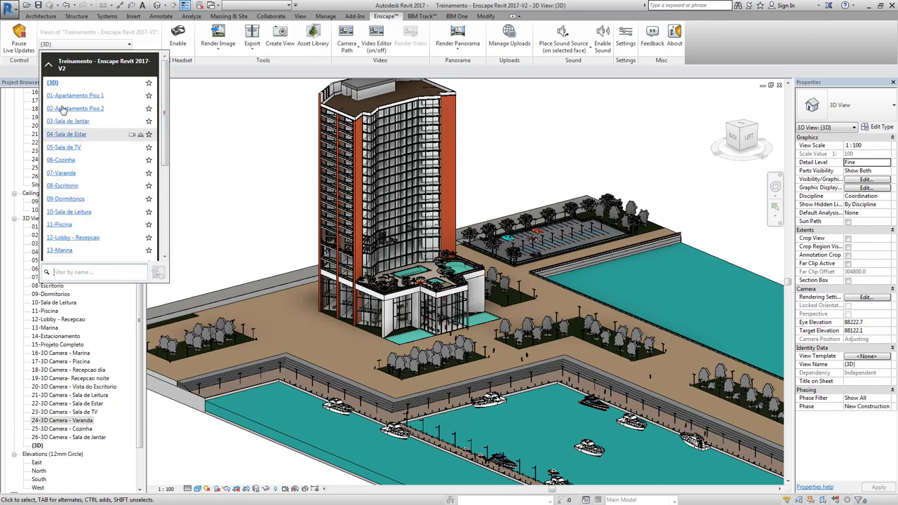
pyautogui.click(232, 128)
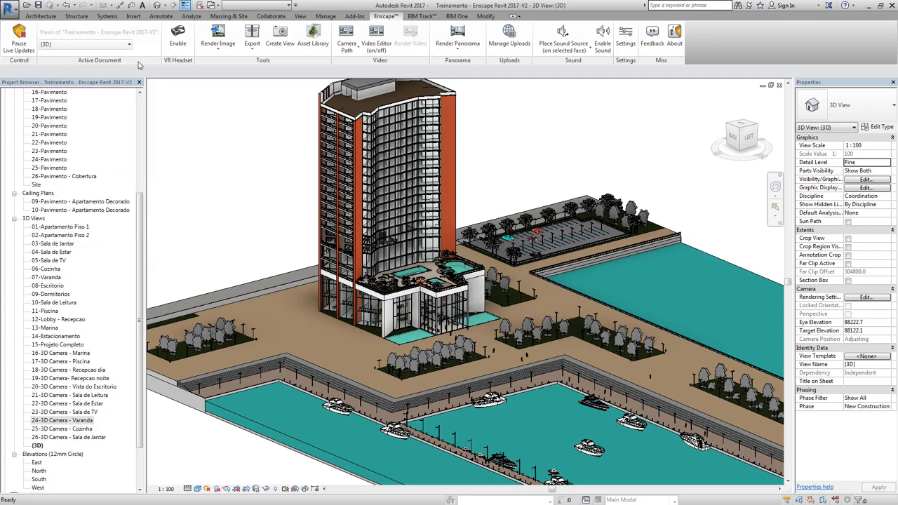
pyautogui.click(61, 420)
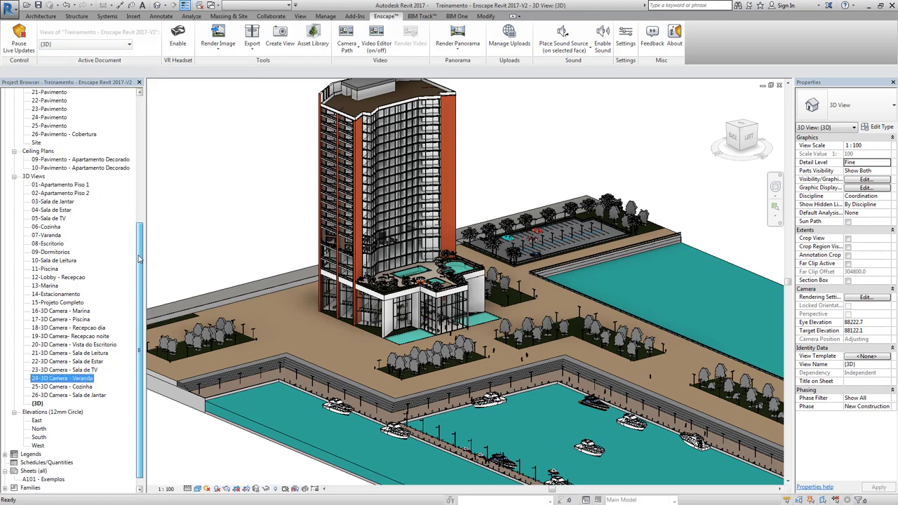
pyautogui.scroll(-3, 21, 245)
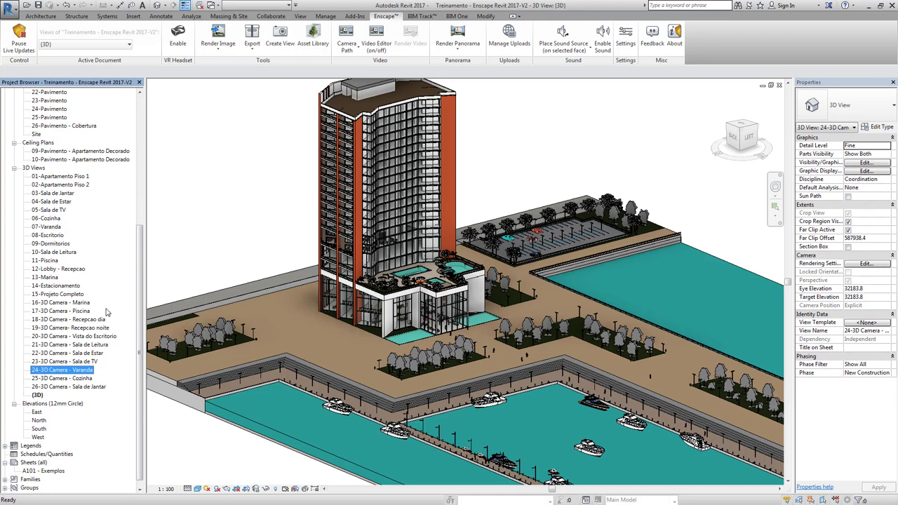
# - Return to the {3D} view, enable the VR headset, and list the Render Image options
pyautogui.click(126, 49)
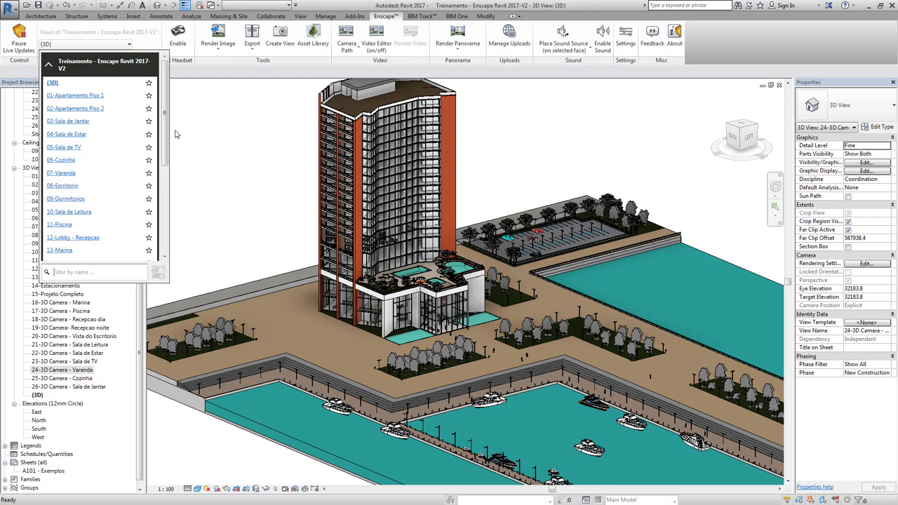
pyautogui.click(223, 139)
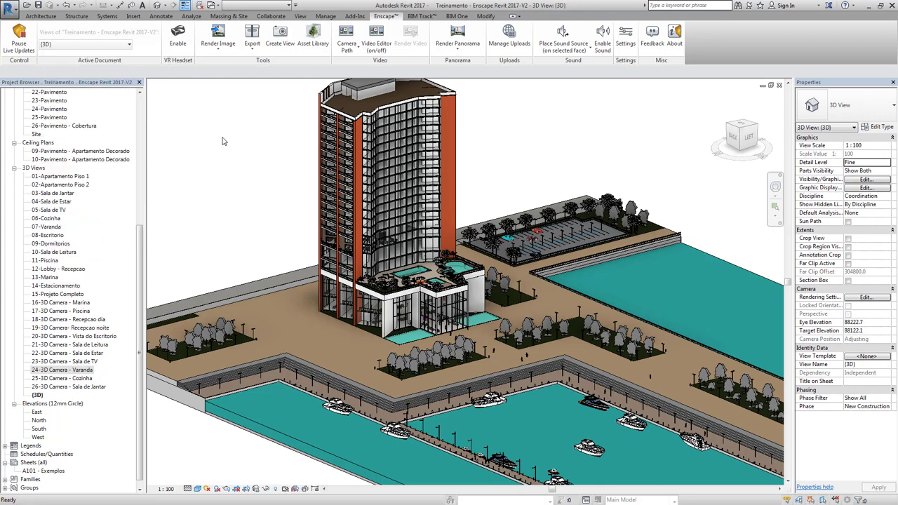
pyautogui.click(179, 48)
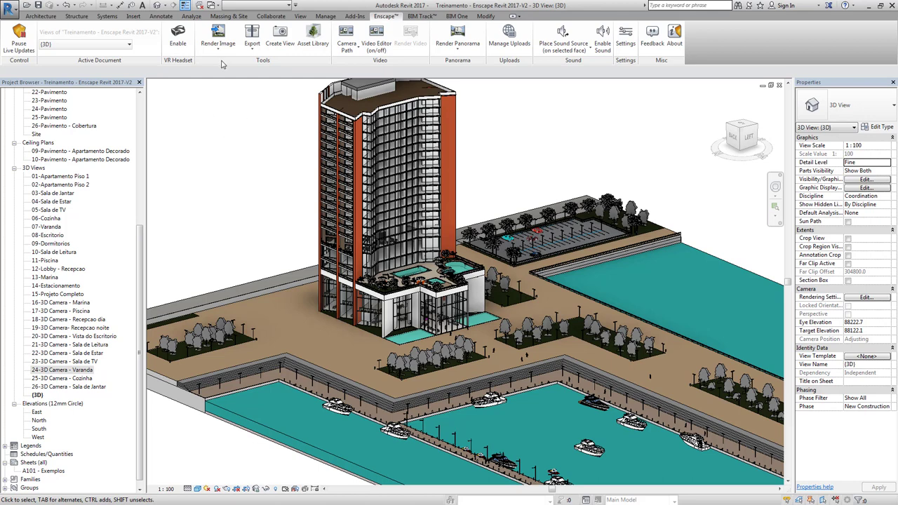
pyautogui.click(218, 56)
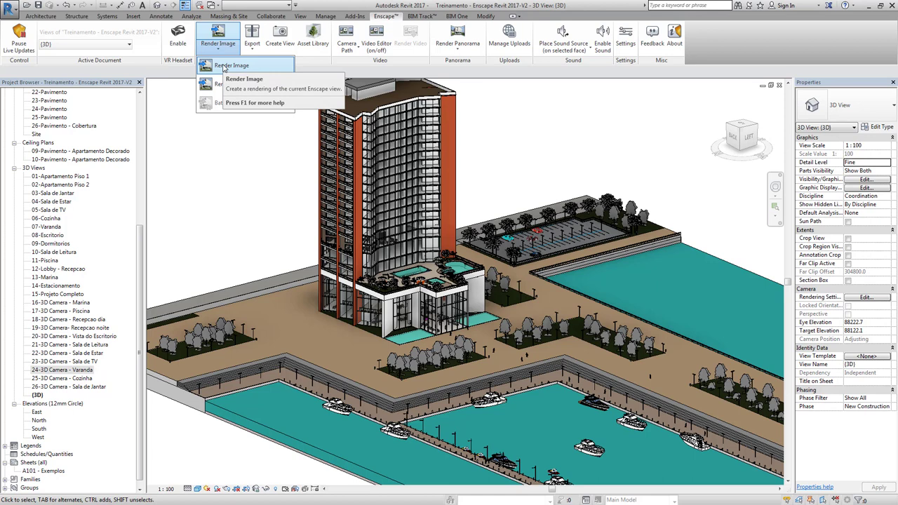
# - Show Enscape's Exe Standalone and Web Standalone export options
pyautogui.click(254, 48)
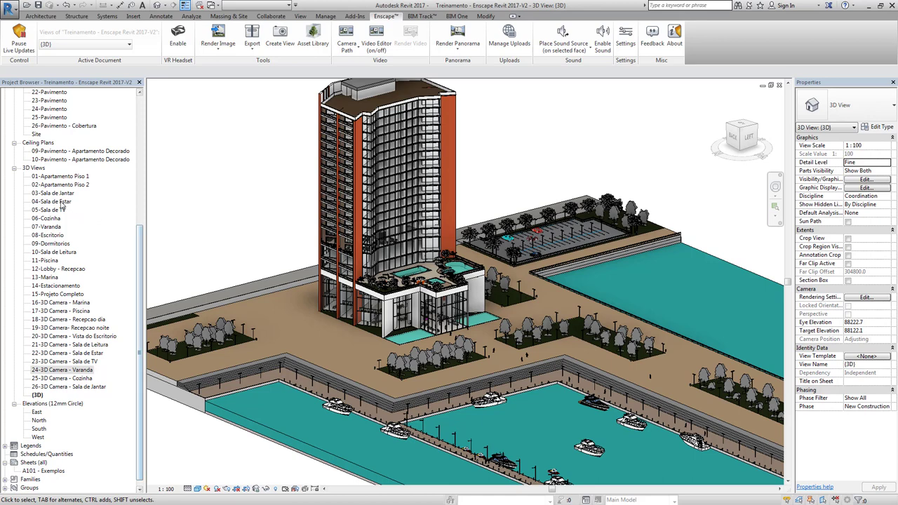
# - Select the 18-3D Camera - Recepcao dia view and start the Enscape Asset Library
pyautogui.click(91, 320)
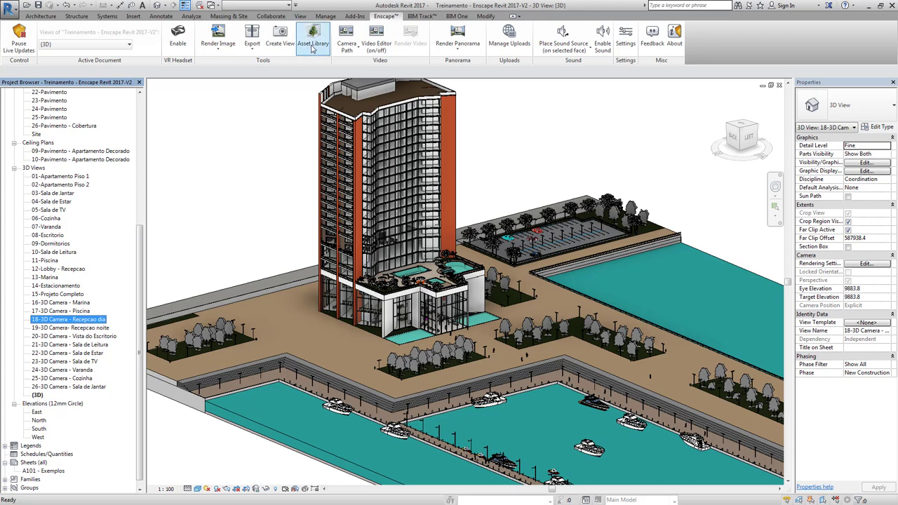
pyautogui.click(313, 47)
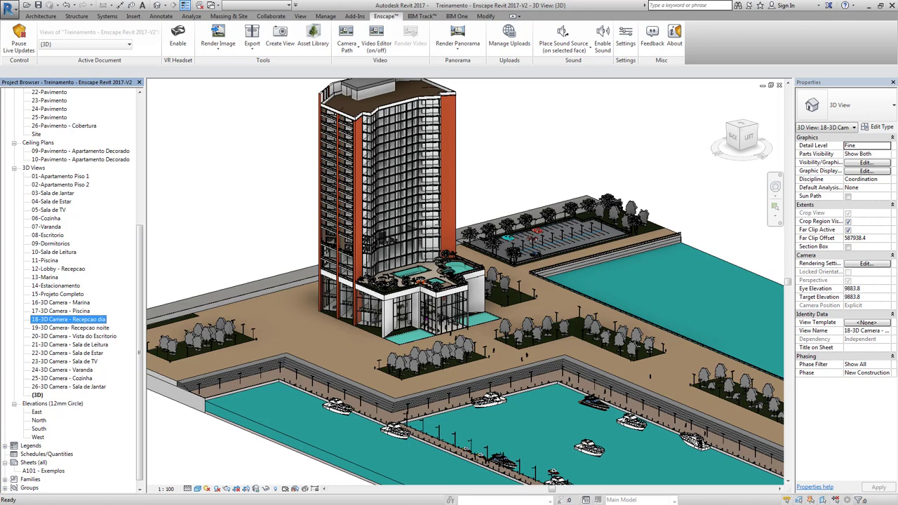
pyautogui.moveTo(294, 88); pyautogui.dragTo(589, 85)
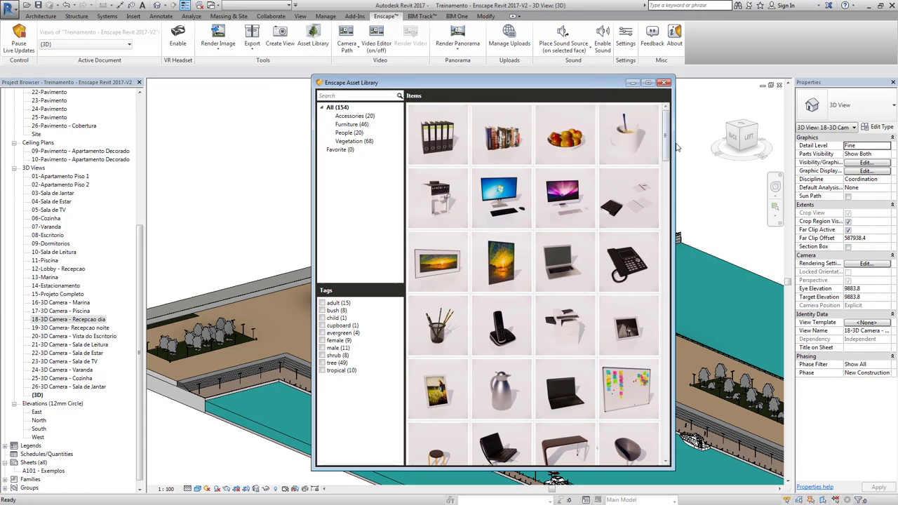
pyautogui.moveTo(666, 134); pyautogui.dragTo(707, 326)
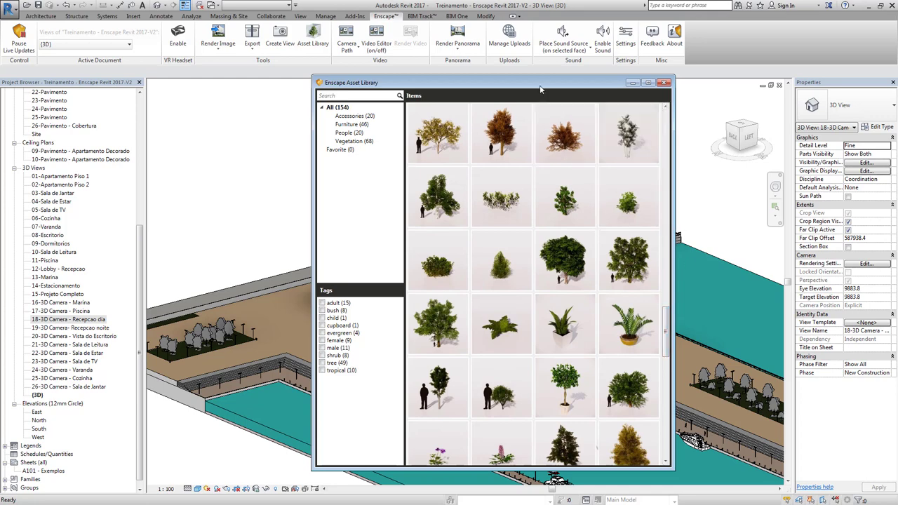
pyautogui.moveTo(540, 88); pyautogui.dragTo(477, 104)
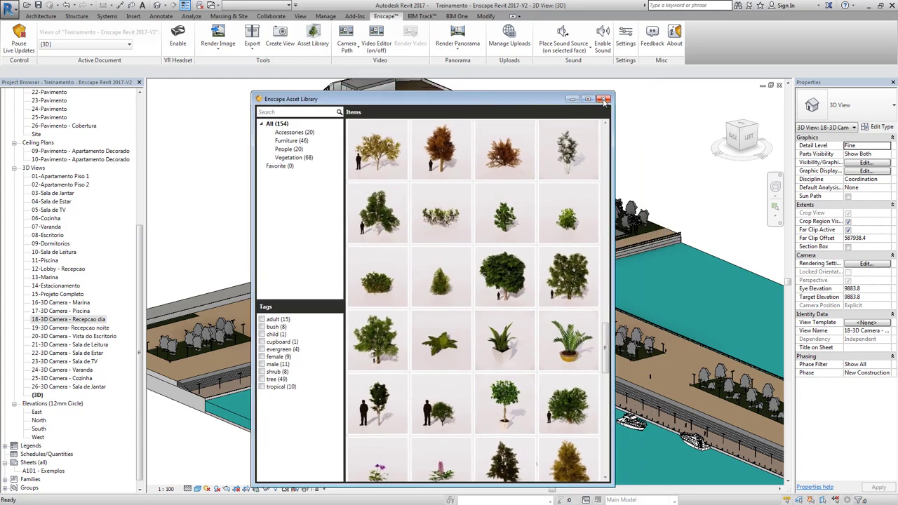
pyautogui.click(602, 99)
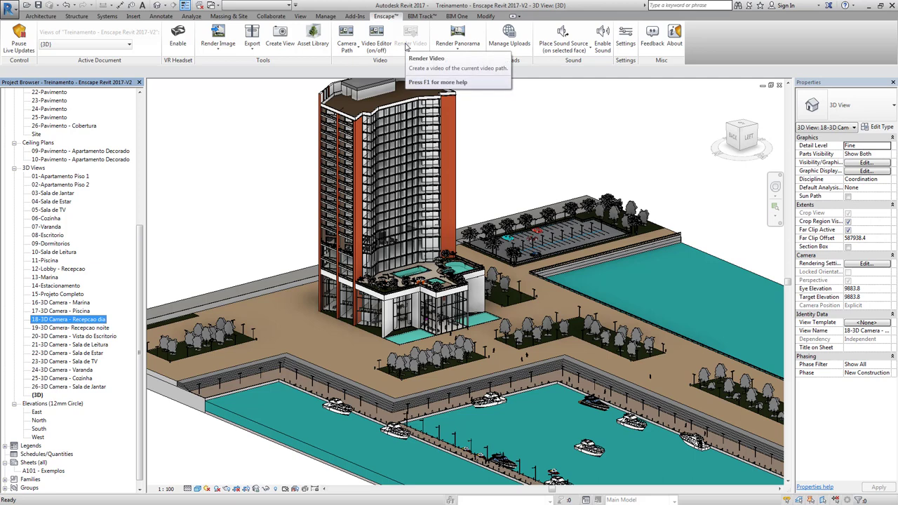
pyautogui.click(460, 58)
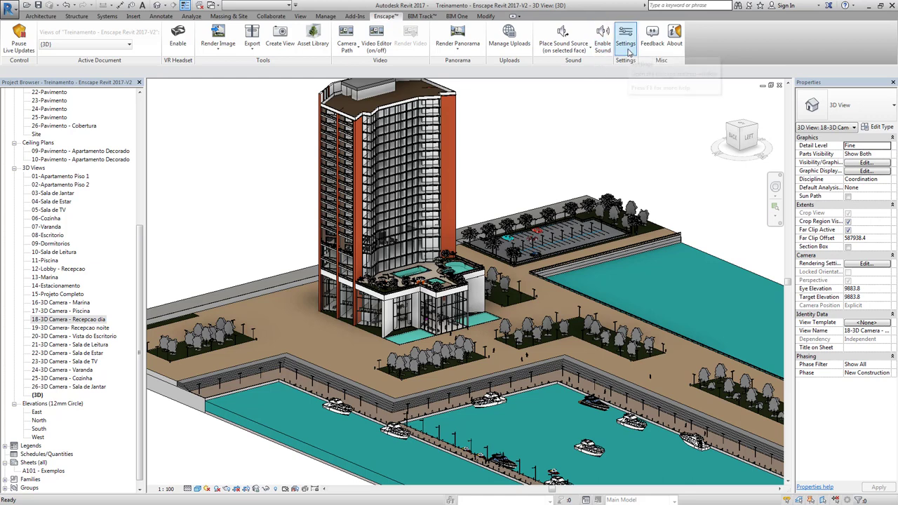
# - Open Enscape Settings beside the tower, tour Image through Capture tabs, and return to General with 0% depth of field
pyautogui.click(629, 50)
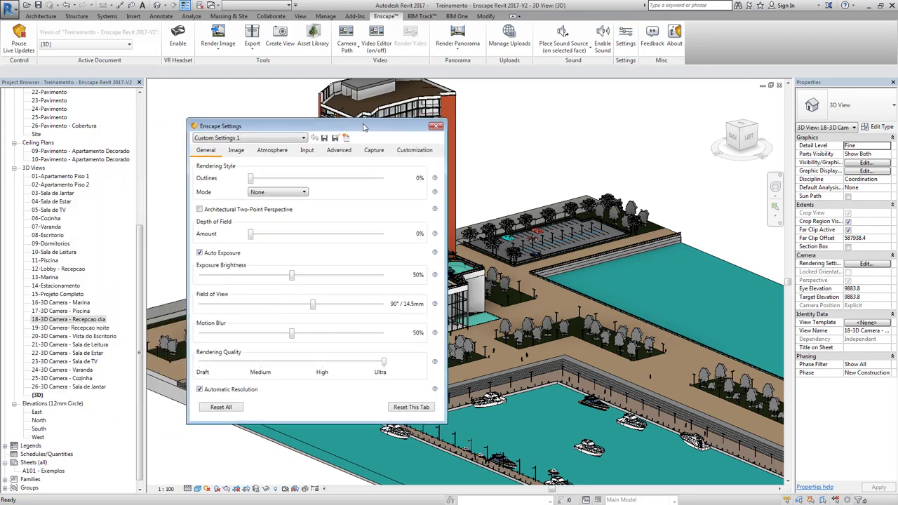
pyautogui.moveTo(345, 114); pyautogui.dragTo(631, 113)
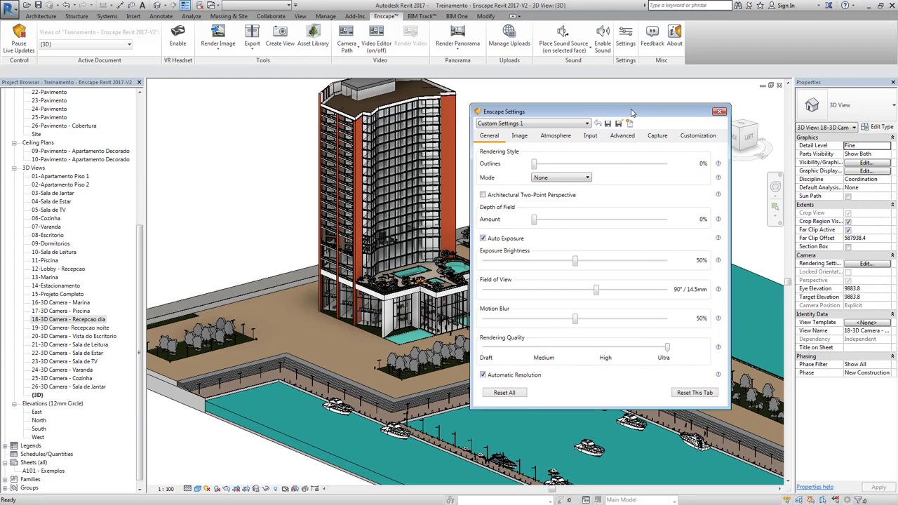
pyautogui.click(521, 140)
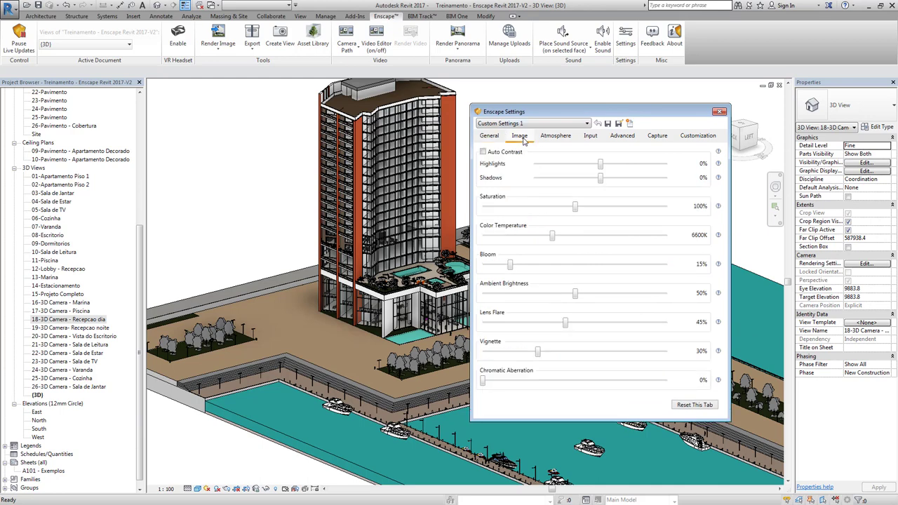
pyautogui.click(554, 139)
pyautogui.click(587, 139)
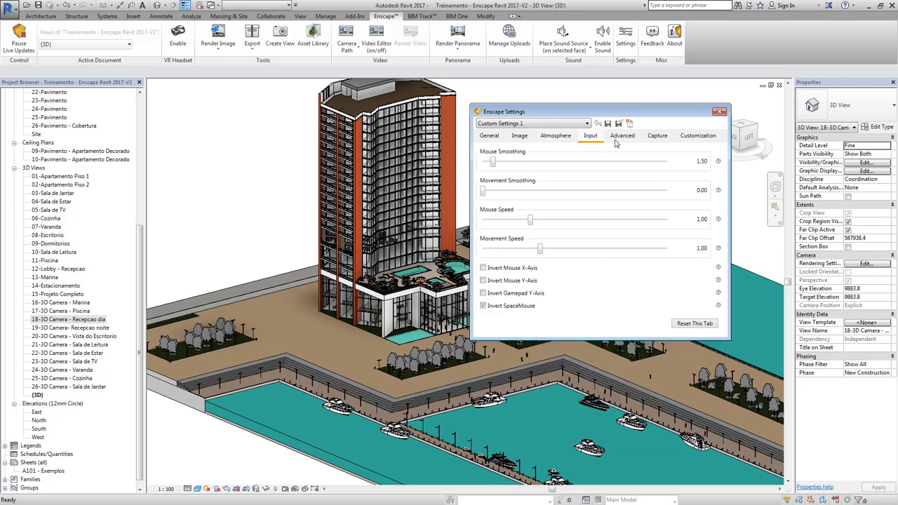
pyautogui.click(620, 137)
pyautogui.click(658, 137)
pyautogui.click(489, 137)
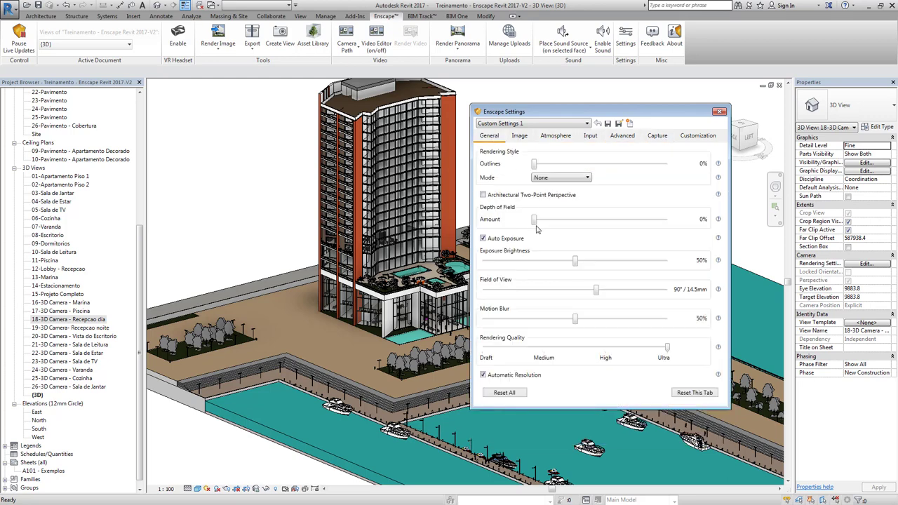
pyautogui.moveTo(534, 220); pyautogui.dragTo(534, 219)
# - Dismiss the Enscape Settings window, keeping Ultra quality and 0% depth of field
pyautogui.click(720, 112)
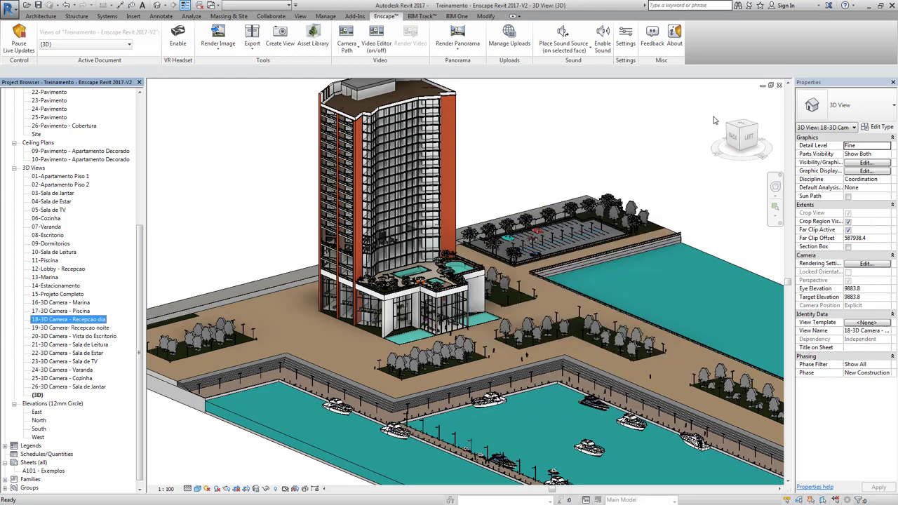